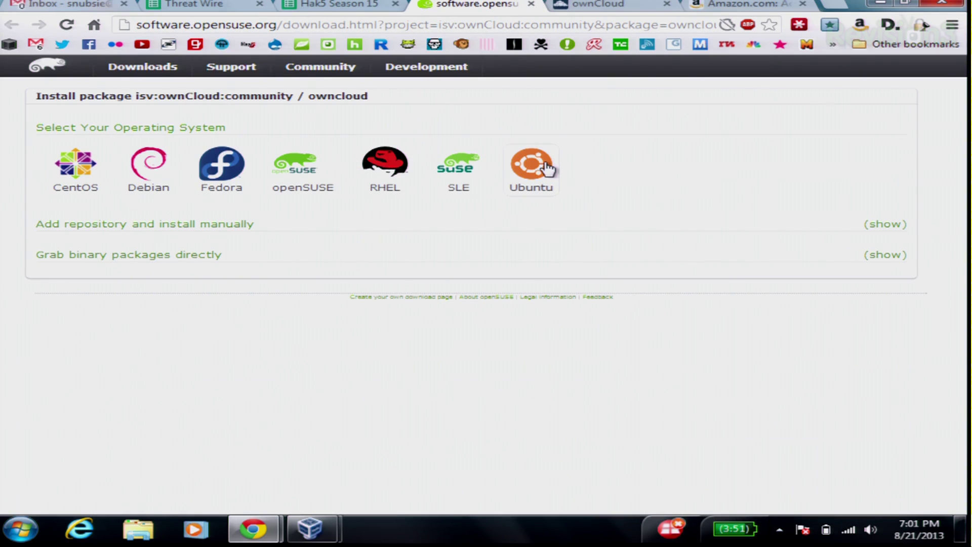
# - Expand the manual repository instructions and highlight the xUbuntu 12.04 ownCloud install commands
pyautogui.click(532, 167)
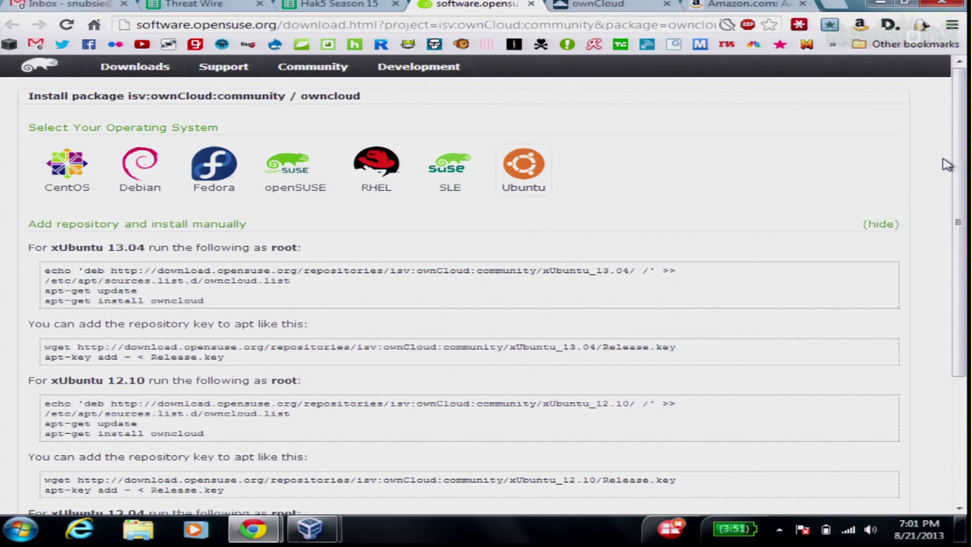
pyautogui.moveTo(958, 167); pyautogui.dragTo(932, 299)
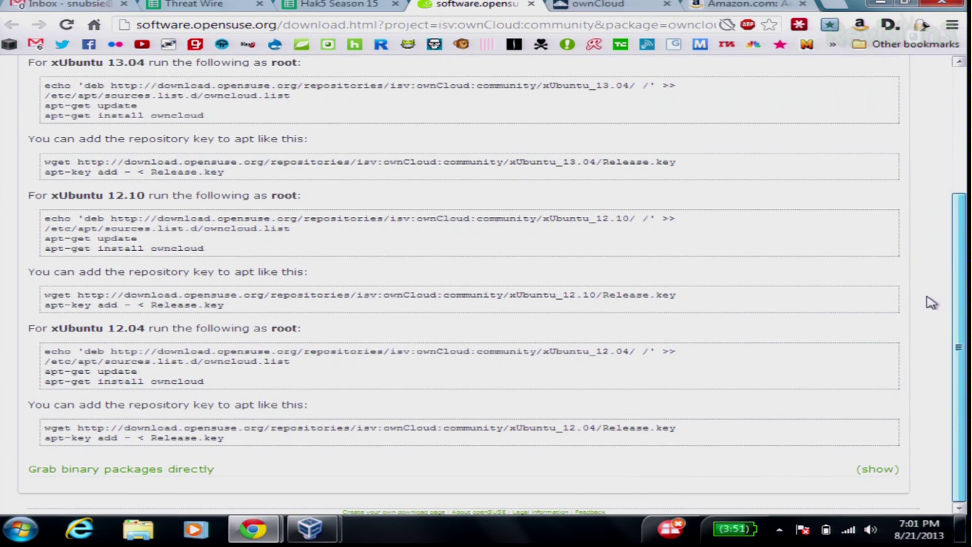
pyautogui.moveTo(67, 335); pyautogui.dragTo(242, 382)
pyautogui.click(242, 382)
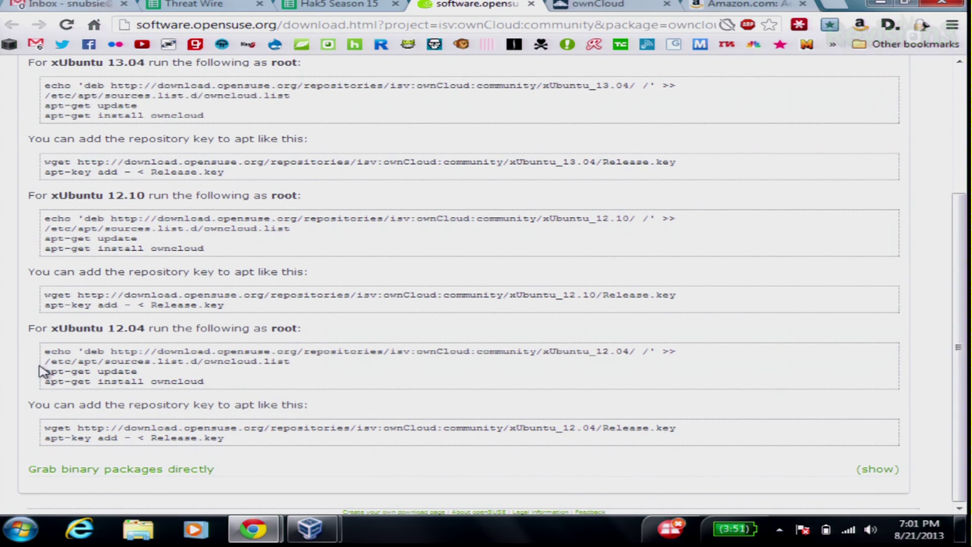
pyautogui.moveTo(46, 355); pyautogui.dragTo(246, 384)
pyautogui.click(246, 384)
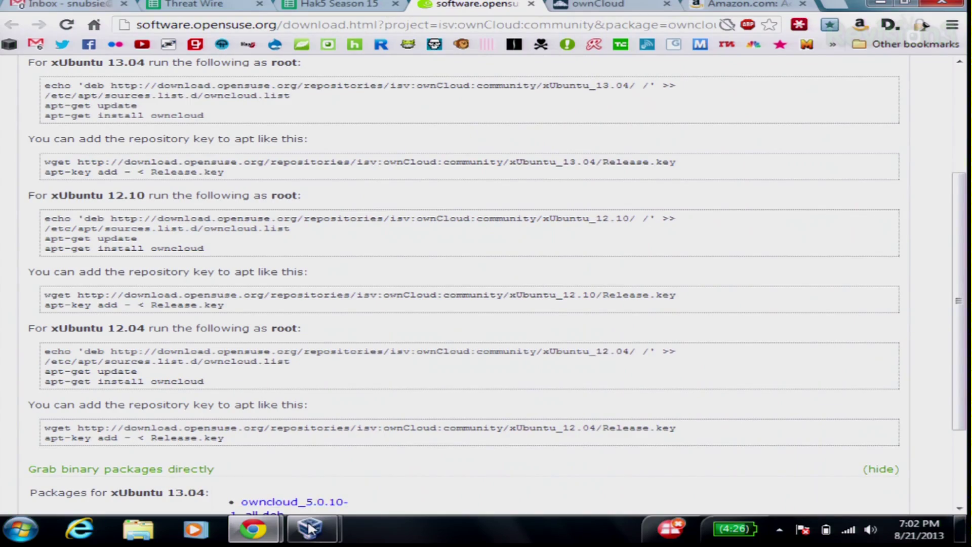
# - Log in at the Ubuntu Server VM console, then go back to the ownCloud page in Chrome
pyautogui.moveTo(310, 528)
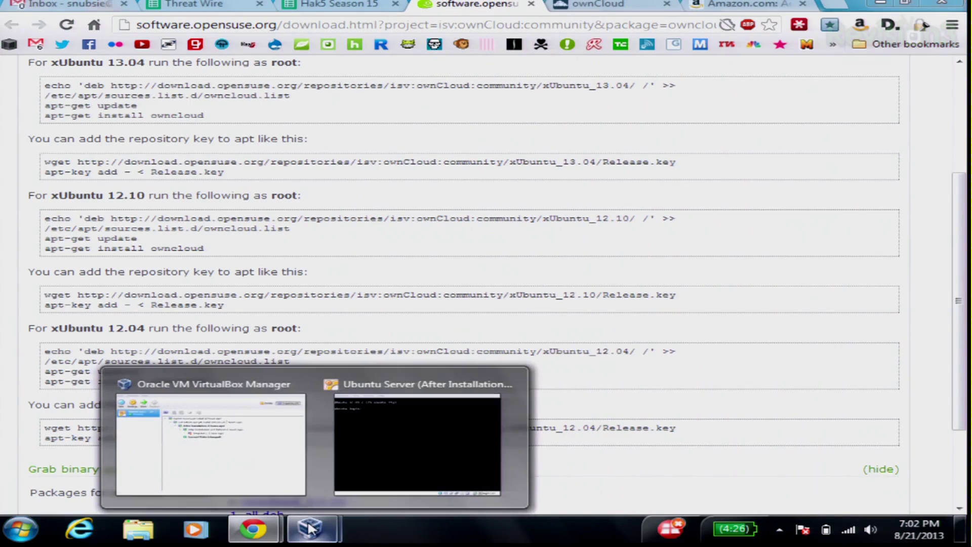
pyautogui.click(403, 453)
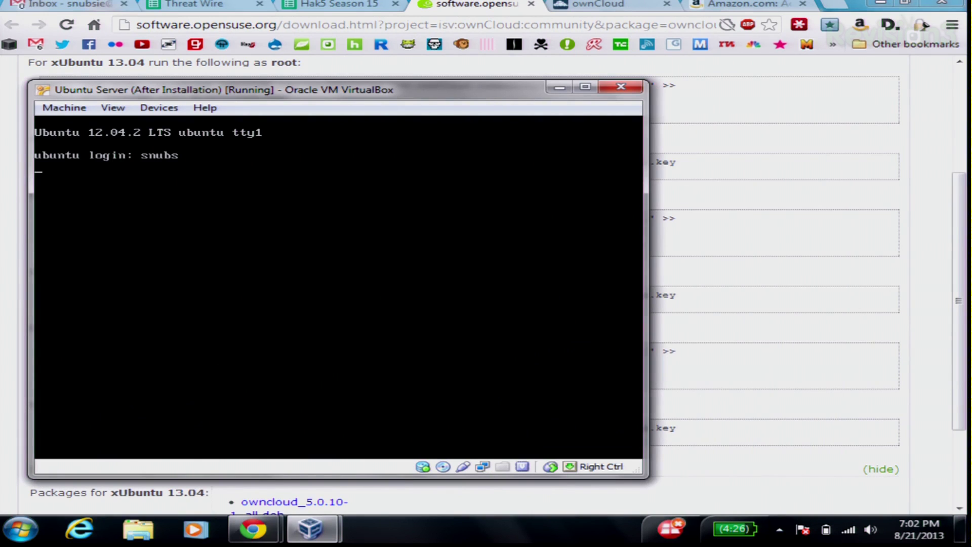
pyautogui.press('Return')
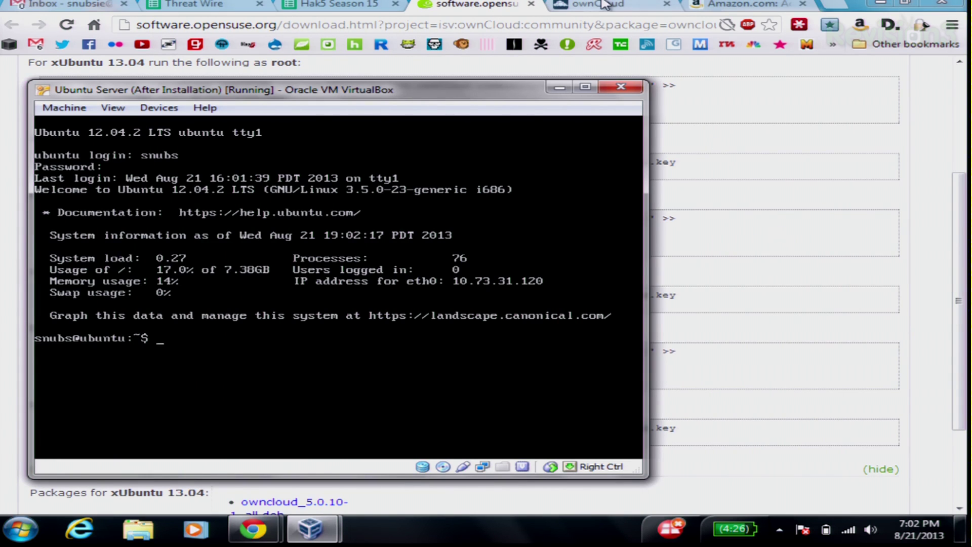
pyautogui.click(470, 4)
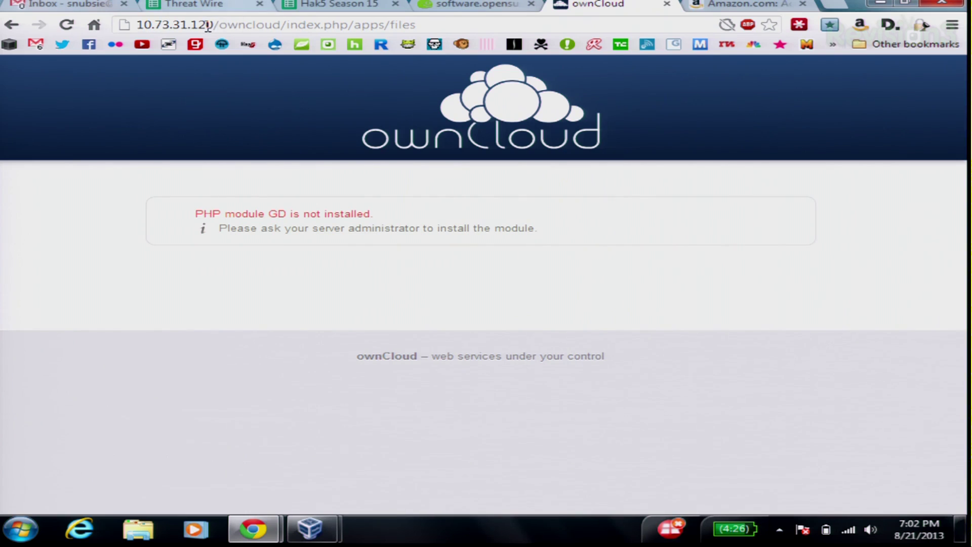
pyautogui.moveTo(218, 25); pyautogui.dragTo(288, 24)
pyautogui.click(289, 25)
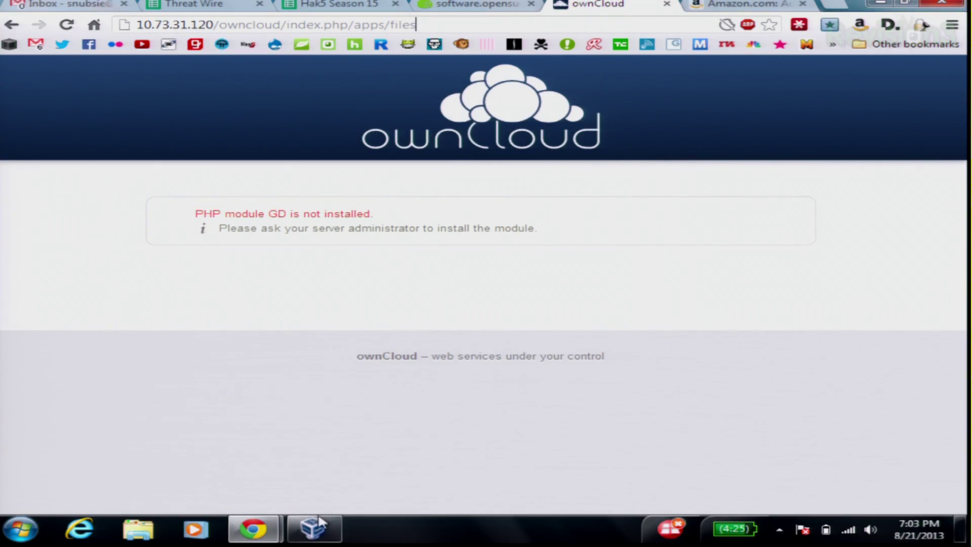
# - Start the Ubuntu Server VM from the 'After Installation and Reboot' snapshot, then return to Chrome
pyautogui.click(320, 524)
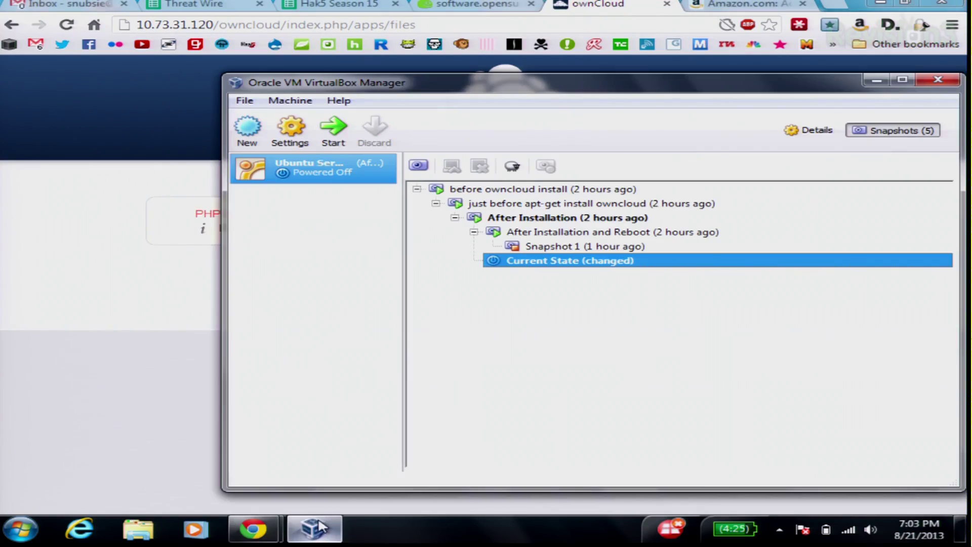
pyautogui.click(552, 233)
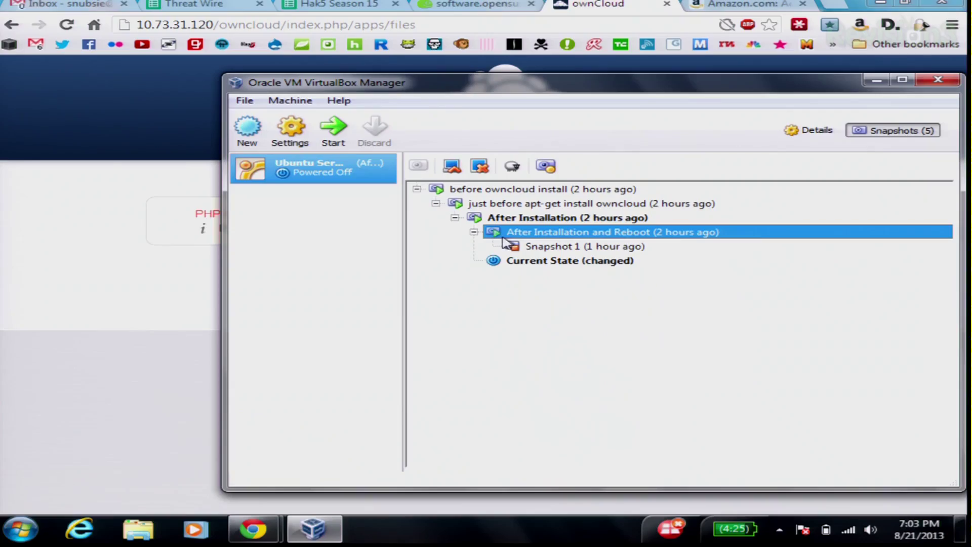
pyautogui.click(504, 234)
pyautogui.click(539, 285)
pyautogui.click(332, 133)
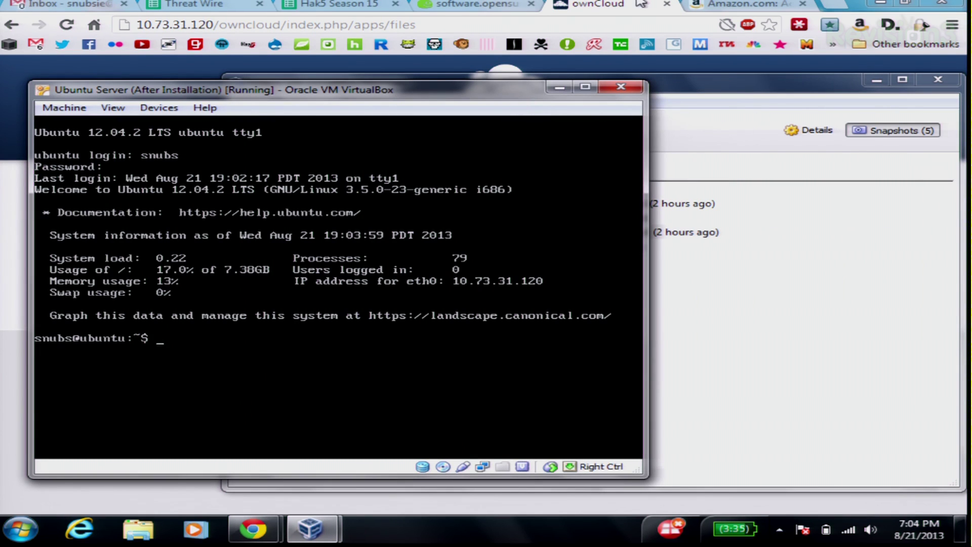
pyautogui.click(619, 4)
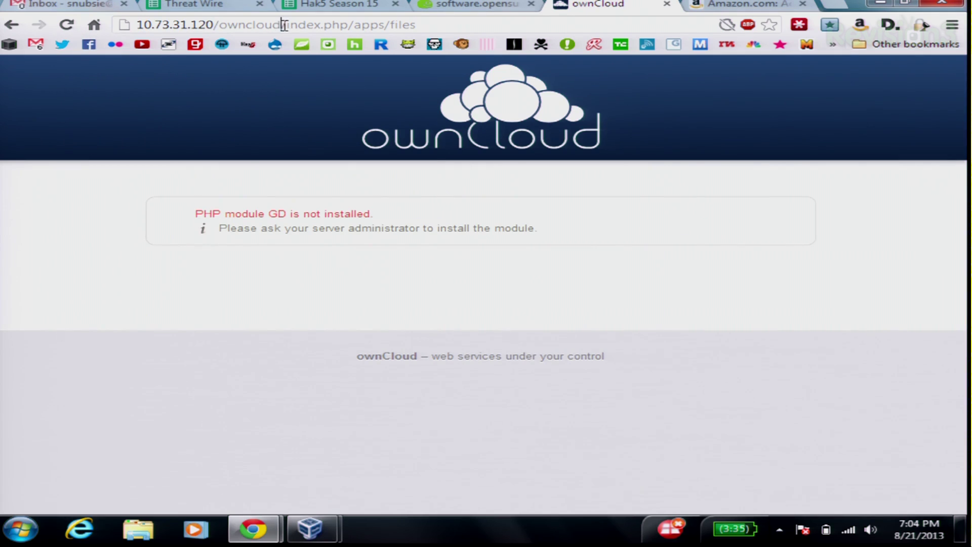
# - Strip '/index.php/apps/files' from the URL and finish setup with the new admin account
pyautogui.moveTo(284, 24); pyautogui.dragTo(483, 19)
pyautogui.press('BackSpace')
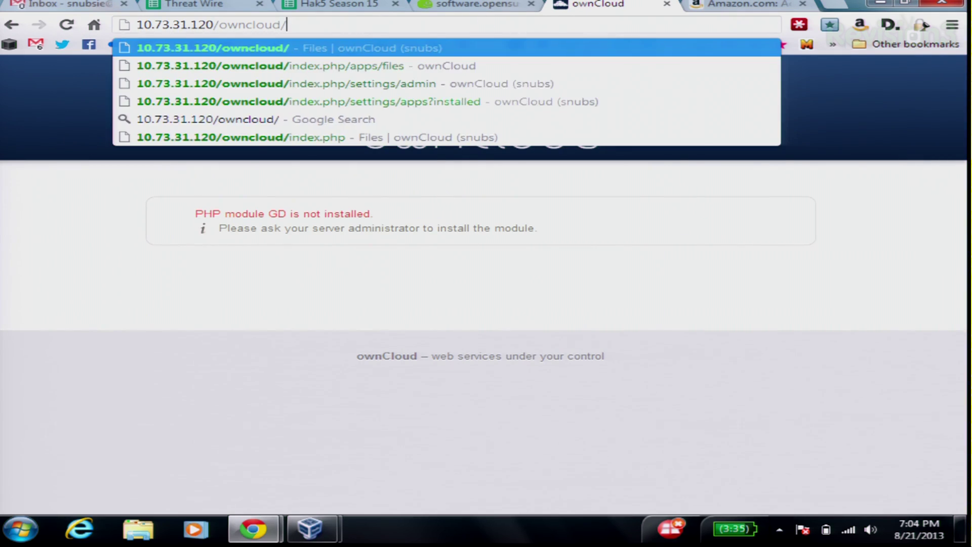
pyautogui.press('Return')
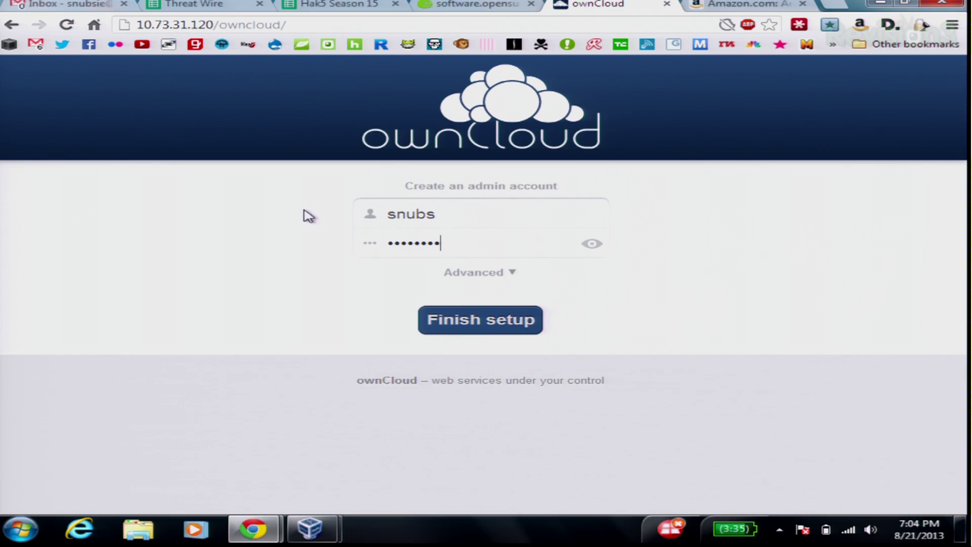
pyautogui.click(471, 323)
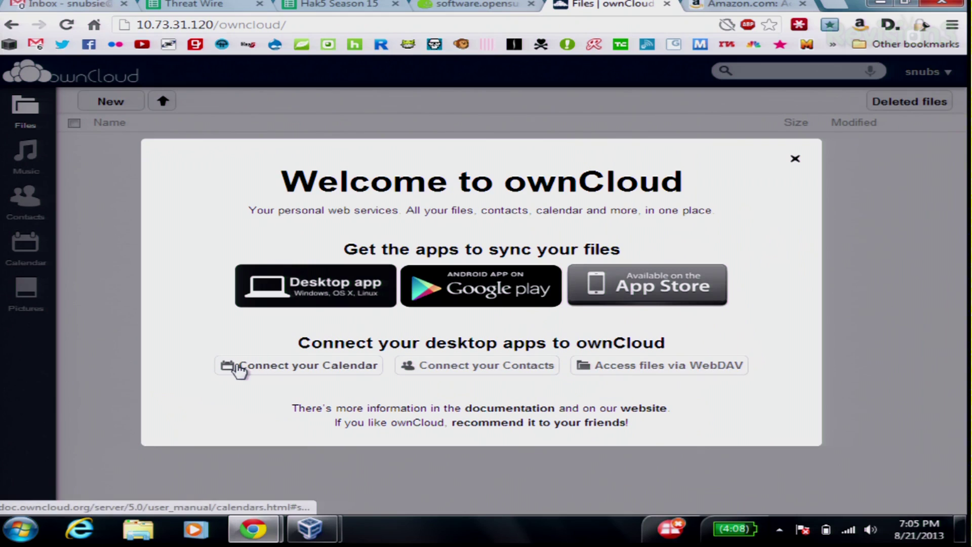
# - Check the ownCloud desktop client's sync status, then close the Welcome to ownCloud dialog
pyautogui.click(776, 526)
pyautogui.click(778, 458)
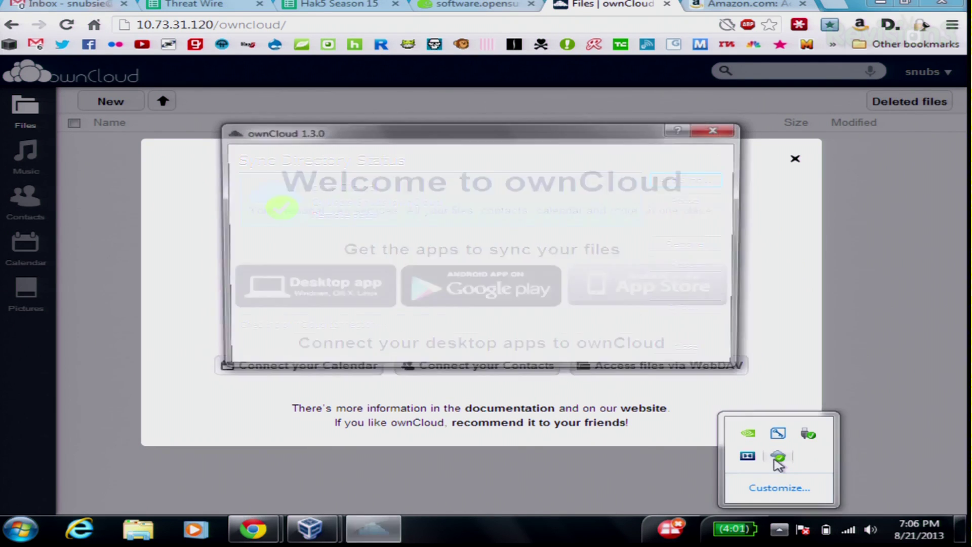
pyautogui.click(483, 196)
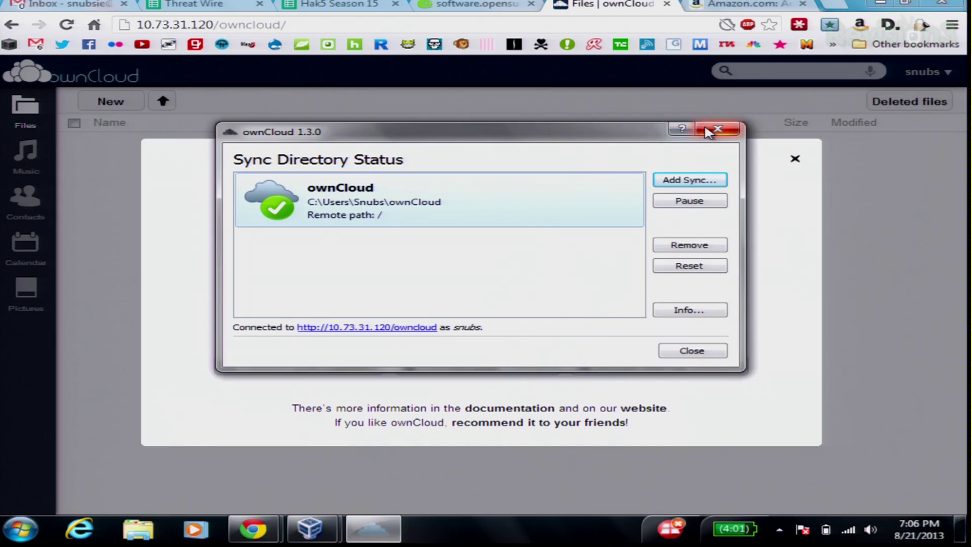
pyautogui.click(729, 134)
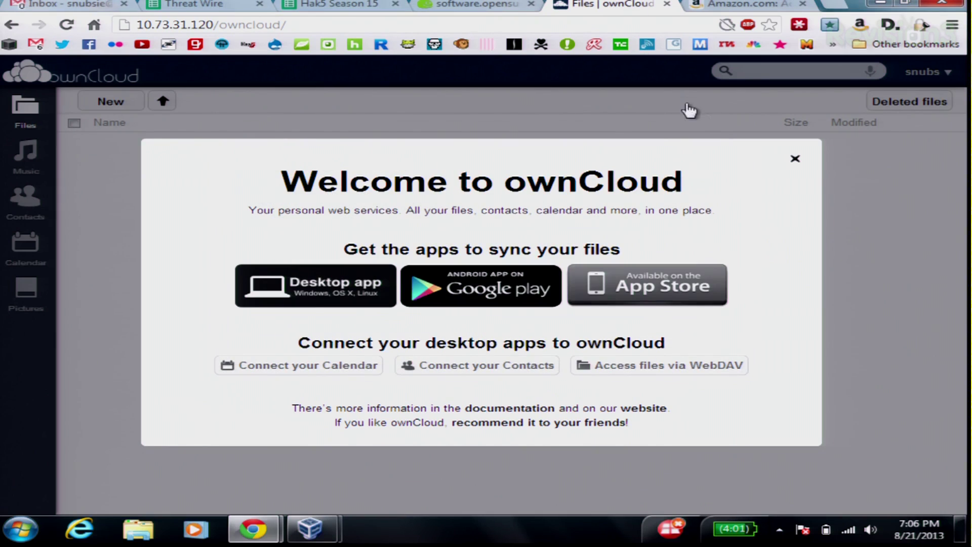
pyautogui.click(803, 158)
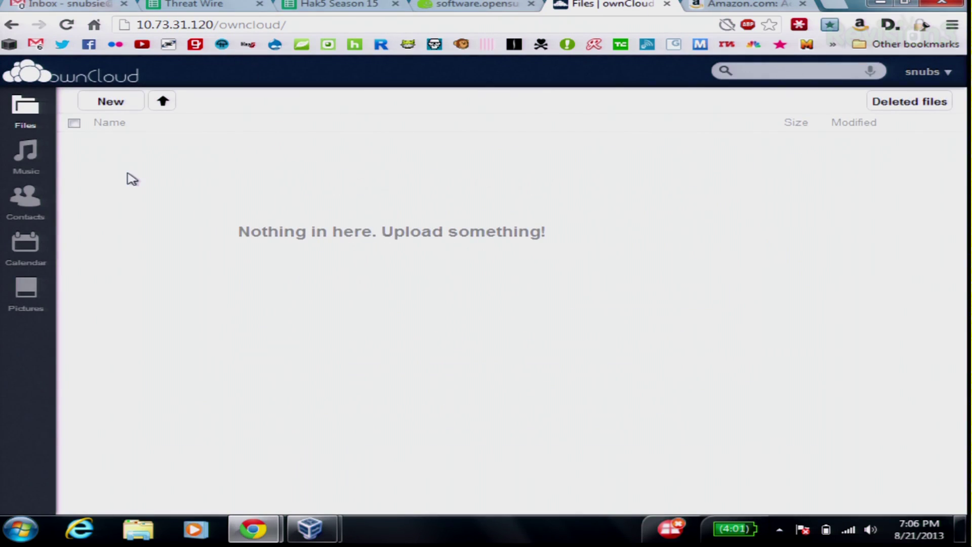
# - Visit the Music app, then open the Calendar and close its 'Create a new event' dialog
pyautogui.click(28, 155)
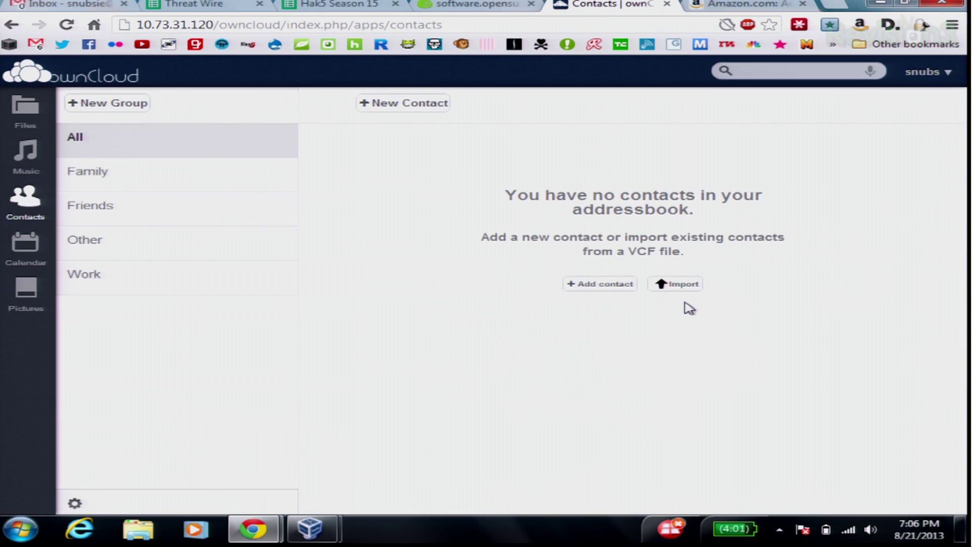
pyautogui.click(31, 252)
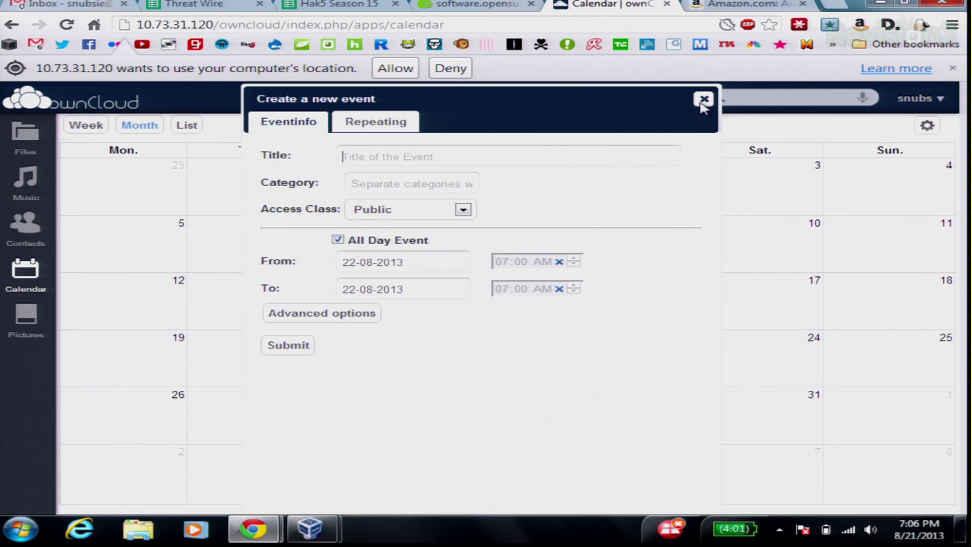
pyautogui.click(703, 100)
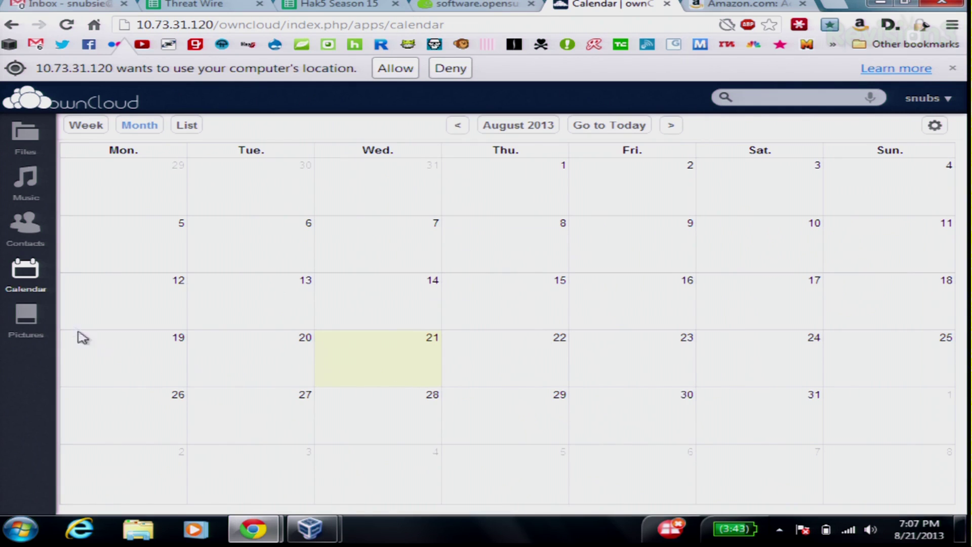
# - Open the Pictures gallery from the sidebar
pyautogui.click(26, 317)
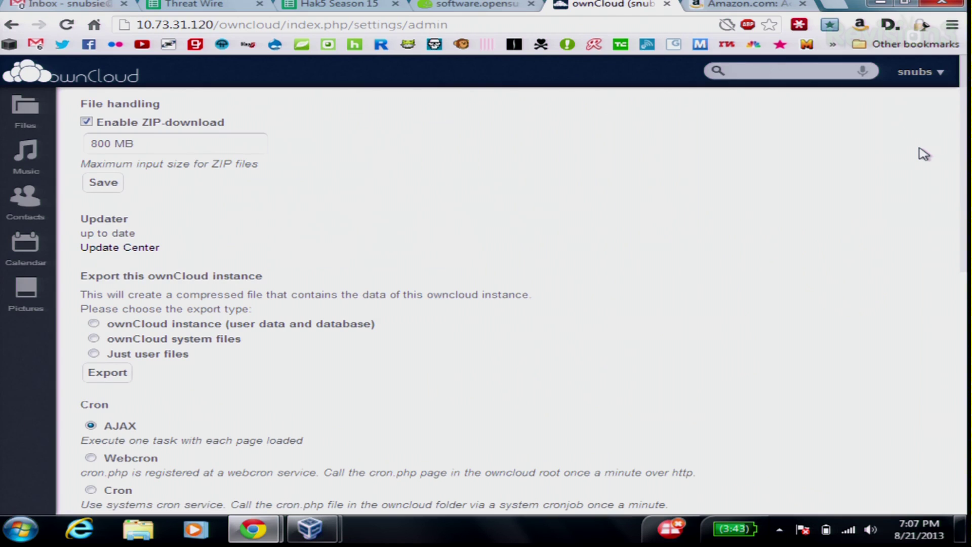
pyautogui.click(919, 75)
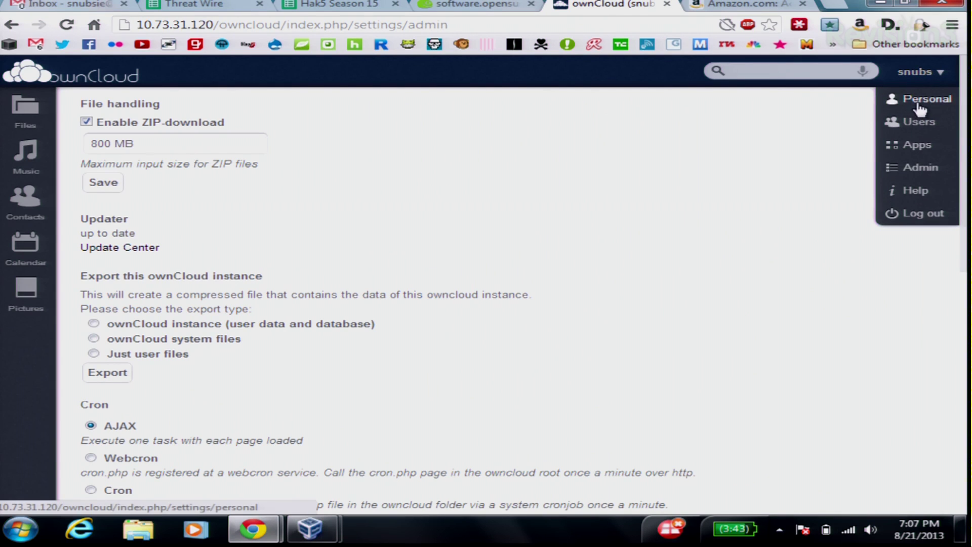
pyautogui.click(677, 146)
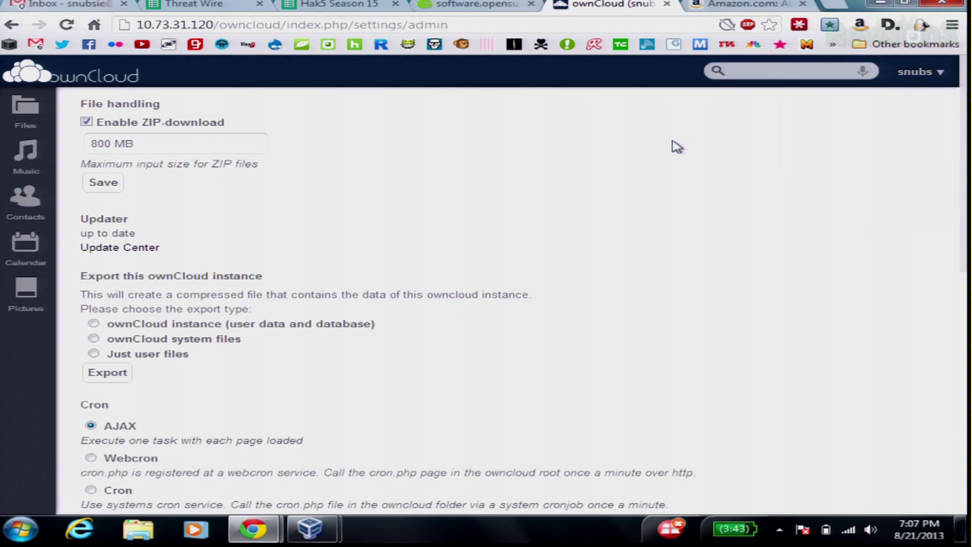